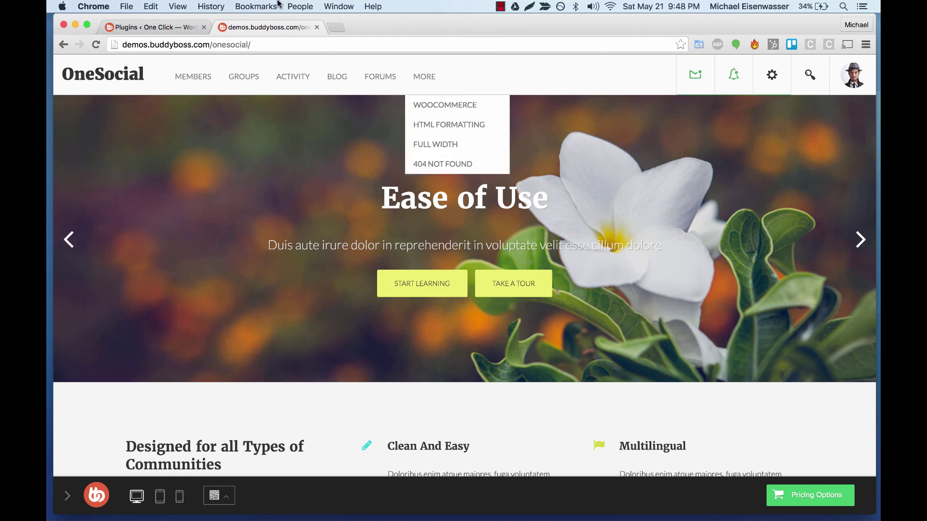
Step: Upload buddyboss-one-click.zip as a new plugin, install it, and activate it
left_click(167, 23)
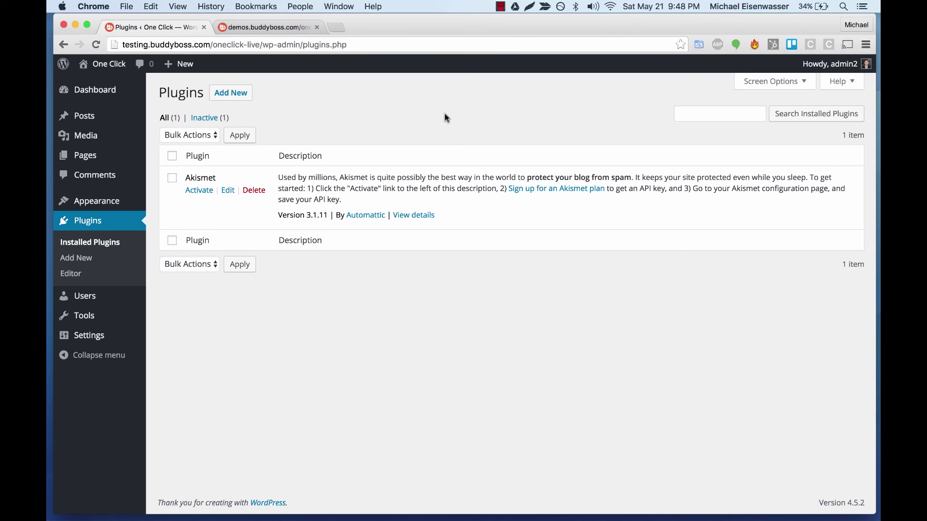
left_click(230, 93)
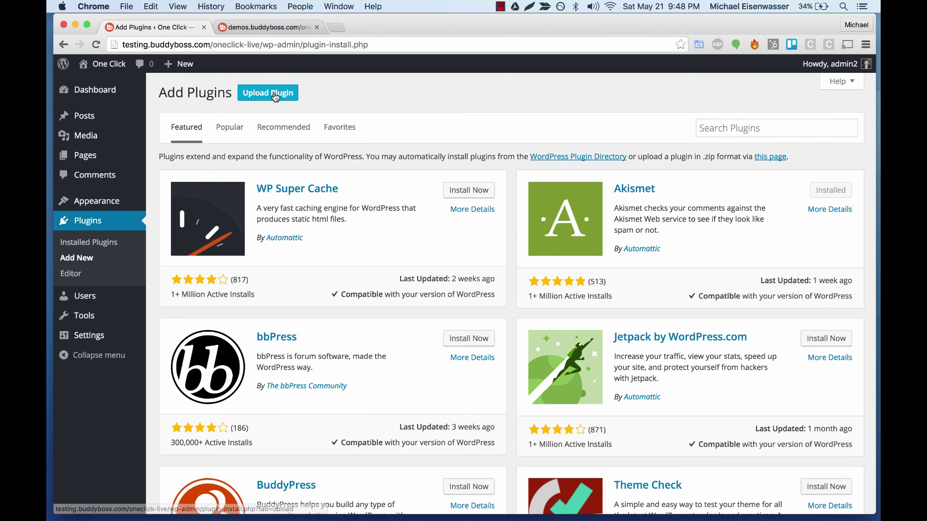
left_click(268, 93)
left_click(417, 194)
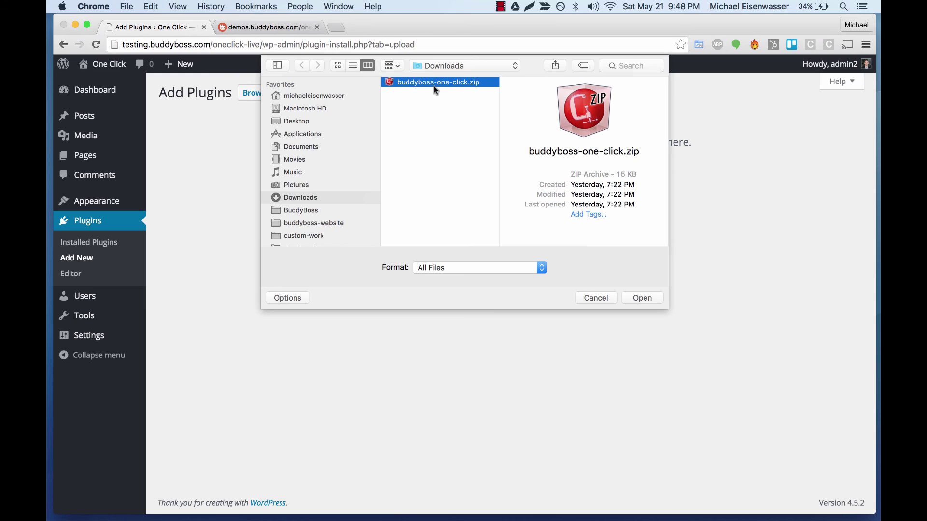
double_click(434, 86)
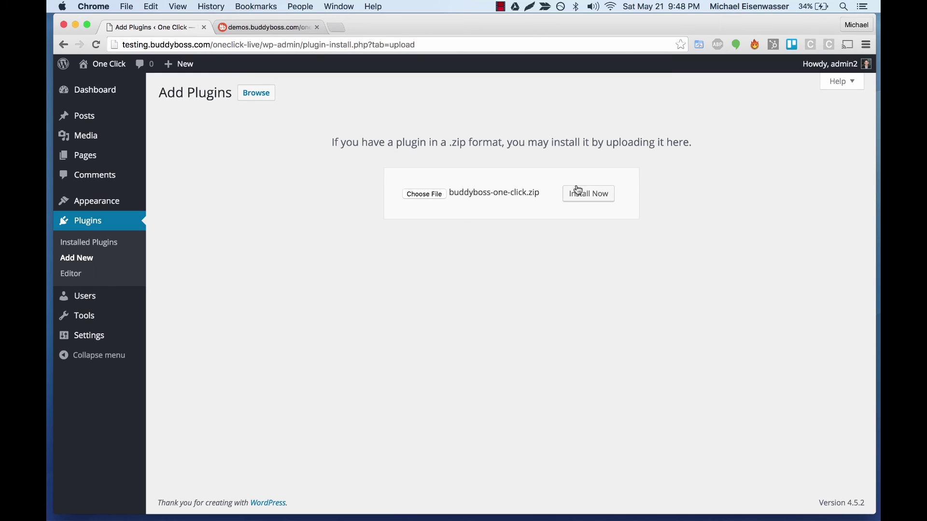
left_click(578, 190)
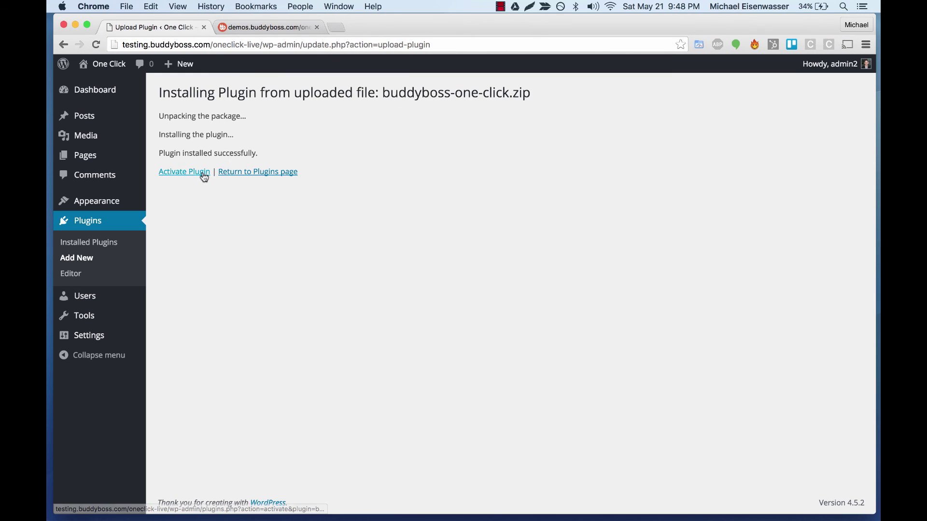
left_click(204, 176)
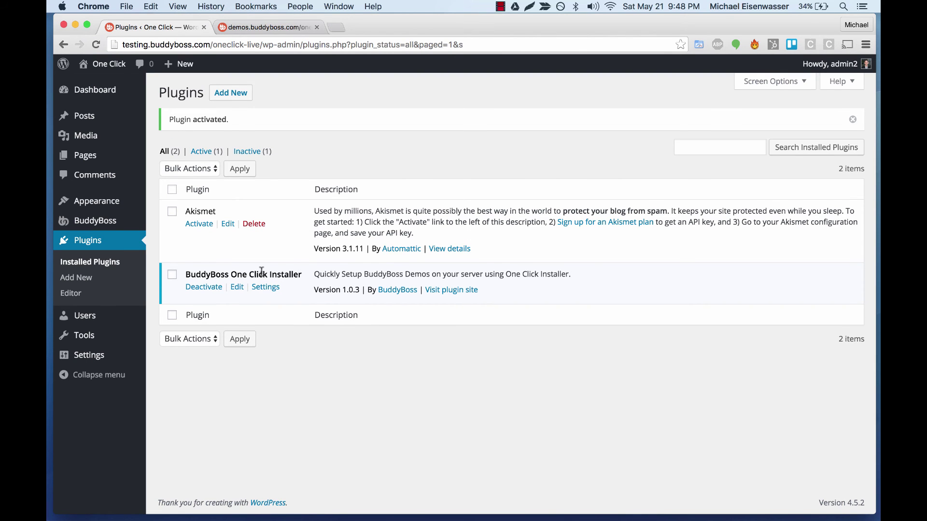
Step: Download the OneSocial demo from the One Click Installer gallery and dismiss the confirmation alert
left_click(265, 287)
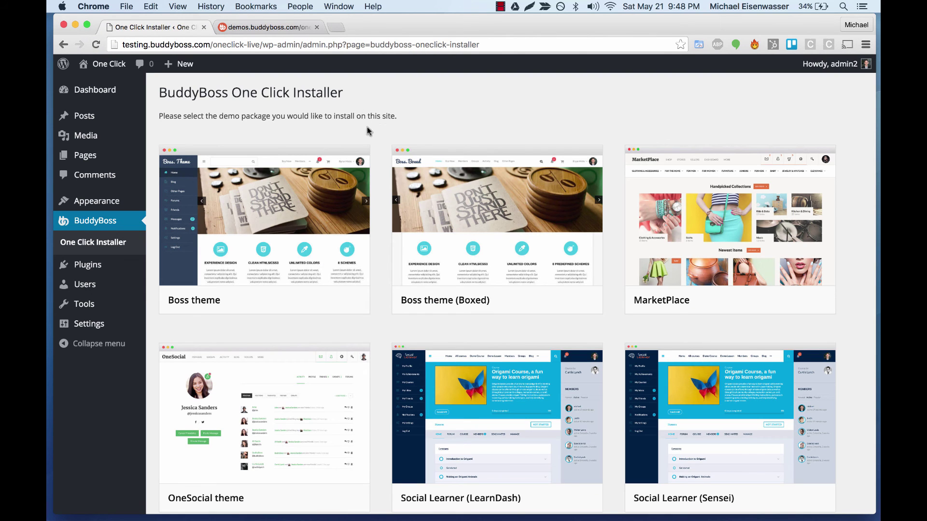
scroll(376, 163, "down", 2)
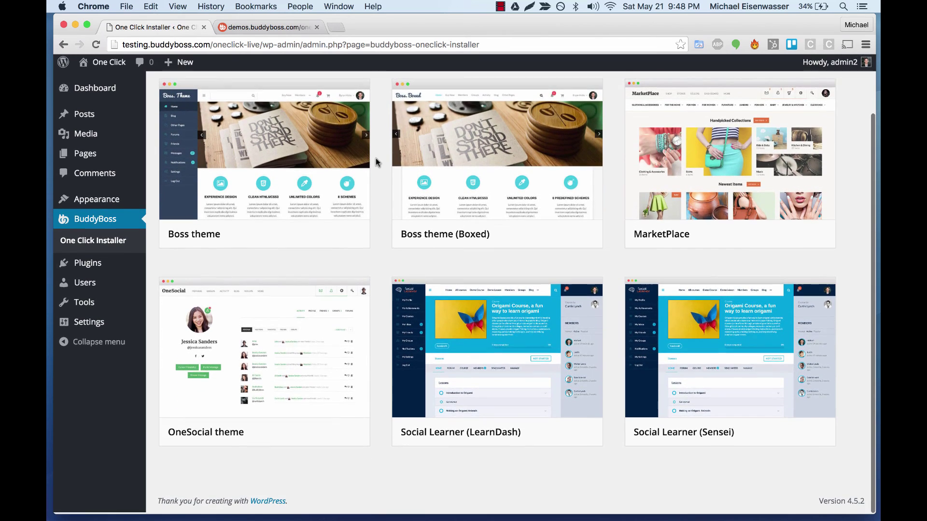
scroll(377, 162, "up", 1)
scroll(376, 163, "down", 2)
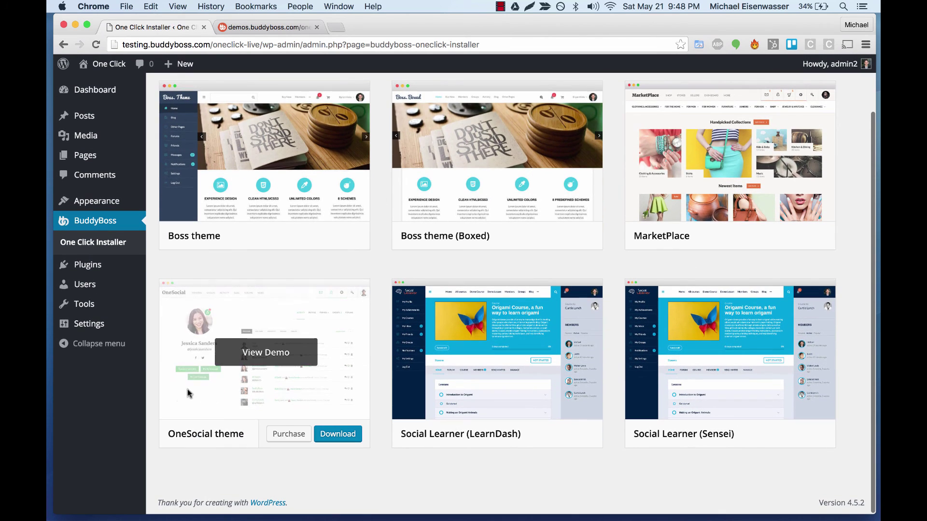
left_click(337, 438)
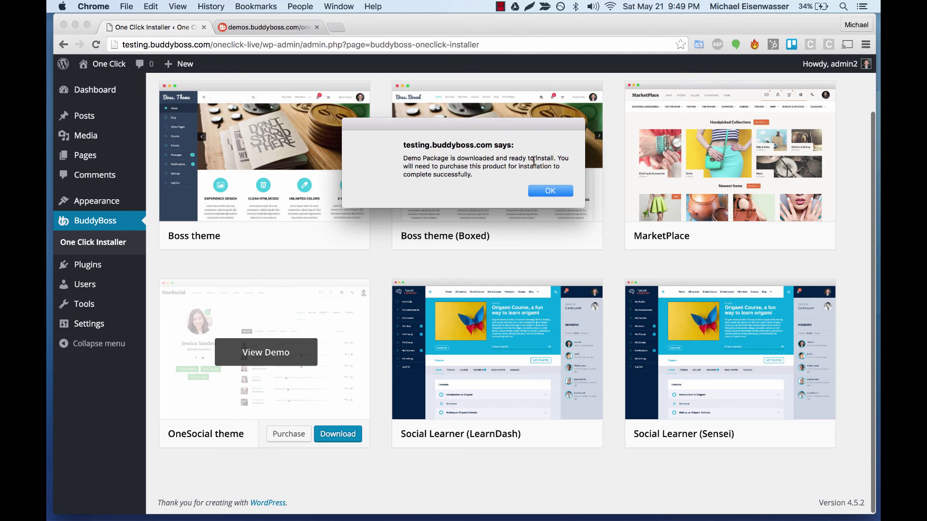
left_click(549, 191)
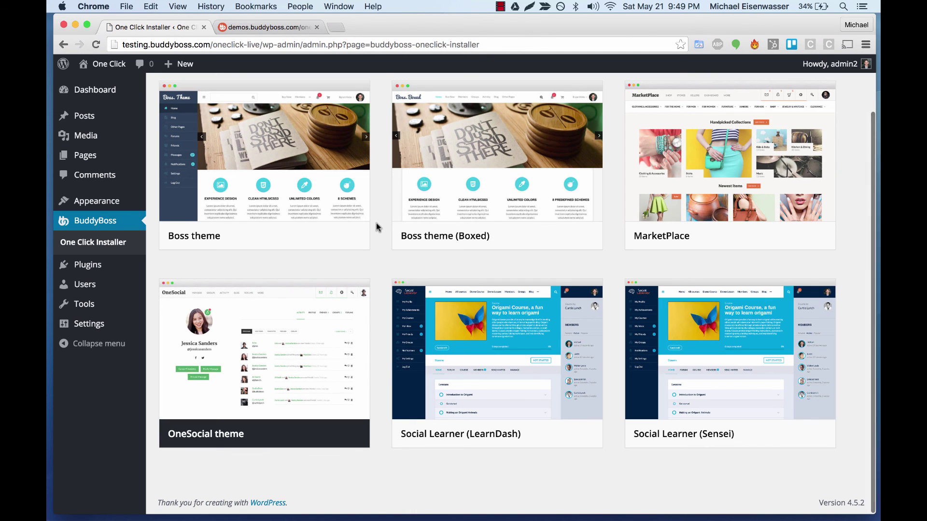
Step: Start the OneSocial install, glance at the live demo, and agree to the installer's terms
left_click(334, 437)
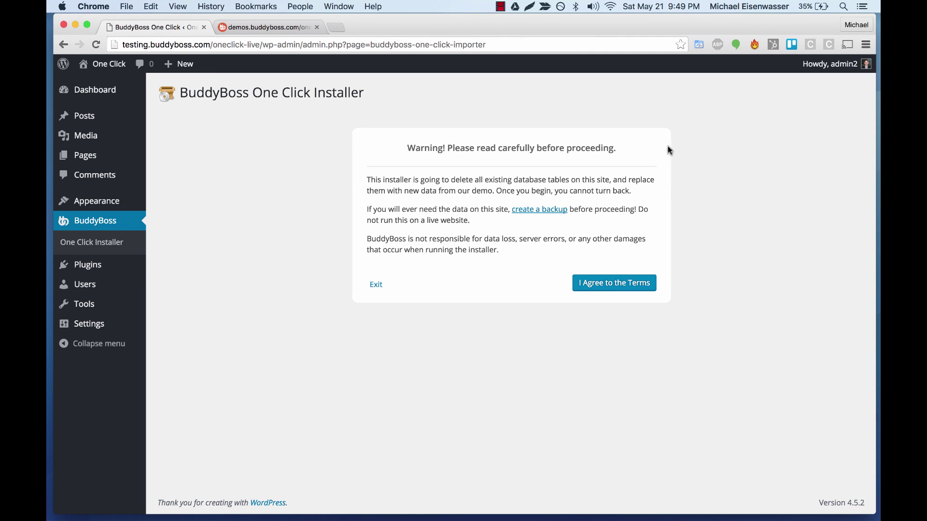
left_click(281, 28)
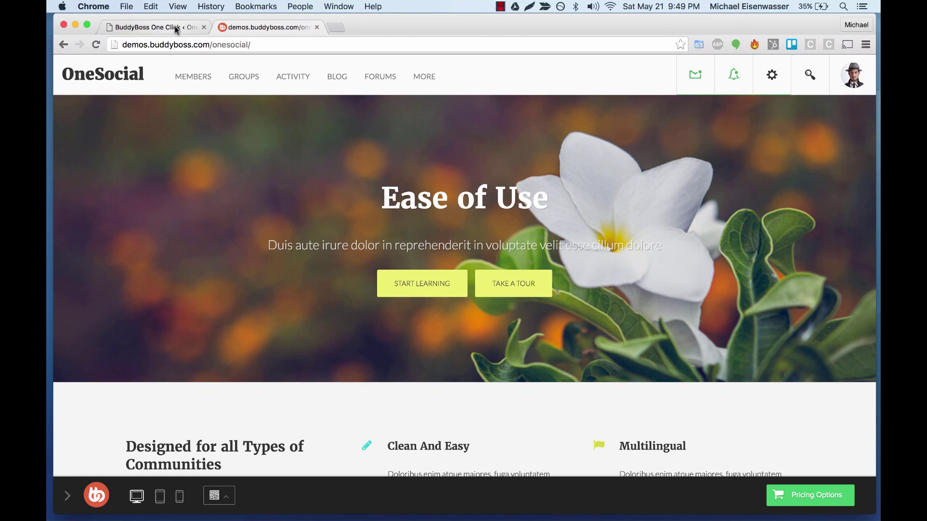
left_click(183, 27)
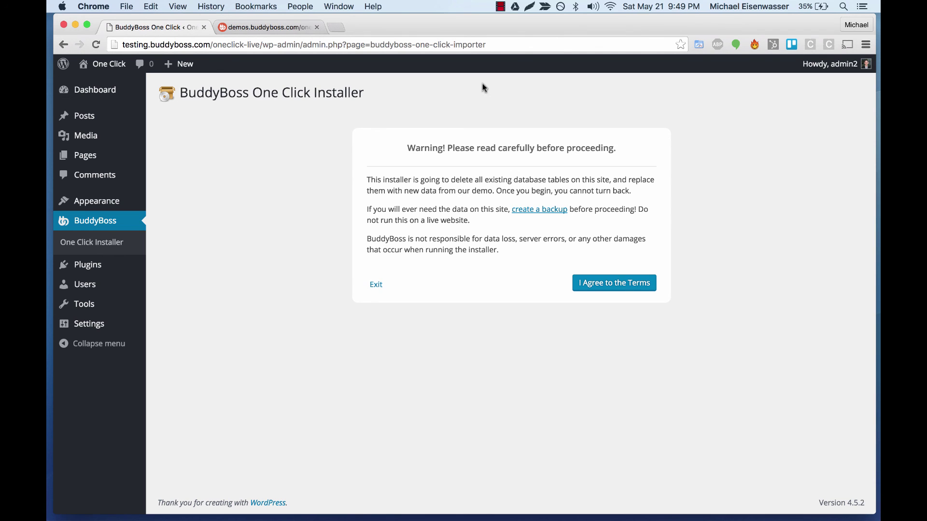
left_click(606, 285)
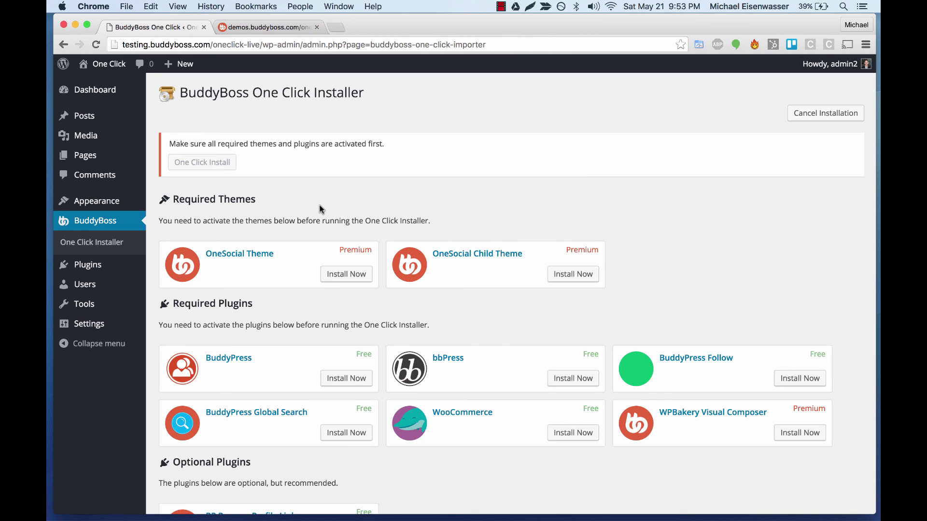
Step: Install the OneSocial Theme after a BuddyBoss login that allows purchase-history access
left_click(277, 30)
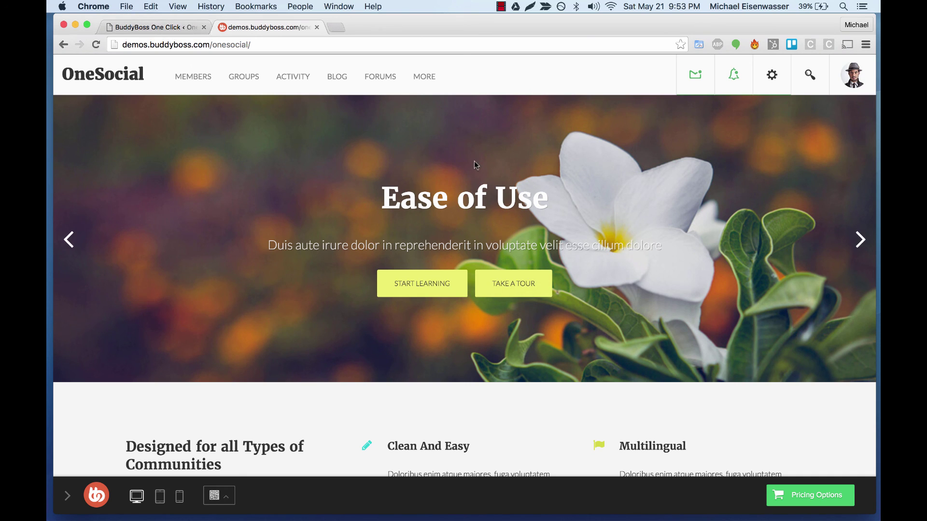
left_click(190, 28)
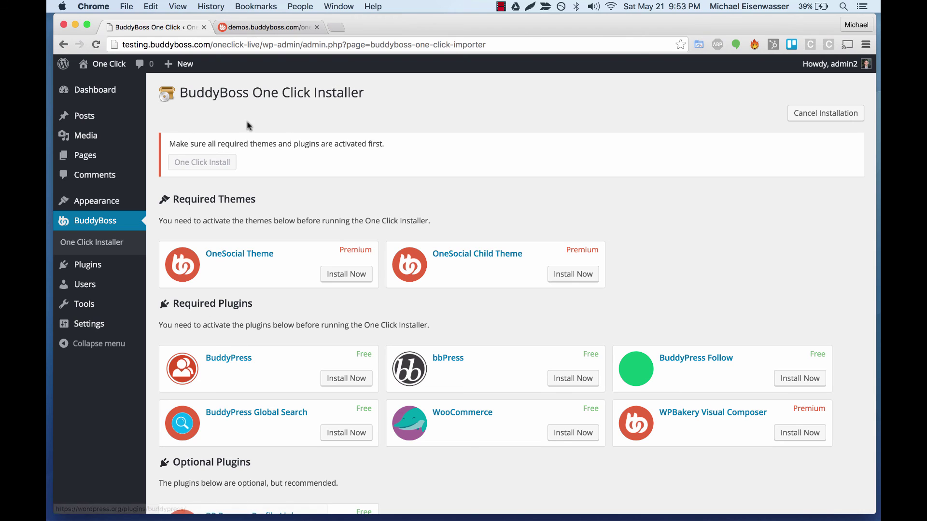
left_click(346, 274)
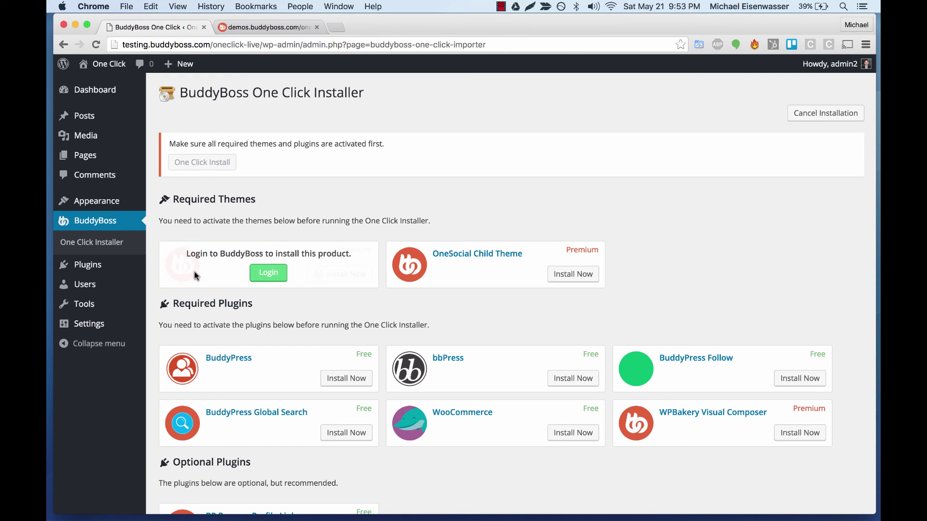
left_click(267, 272)
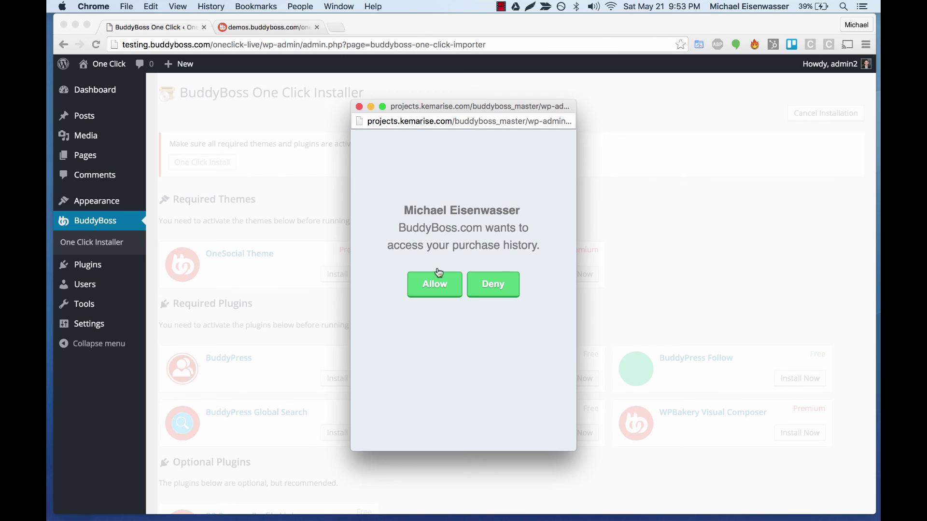
left_click(425, 286)
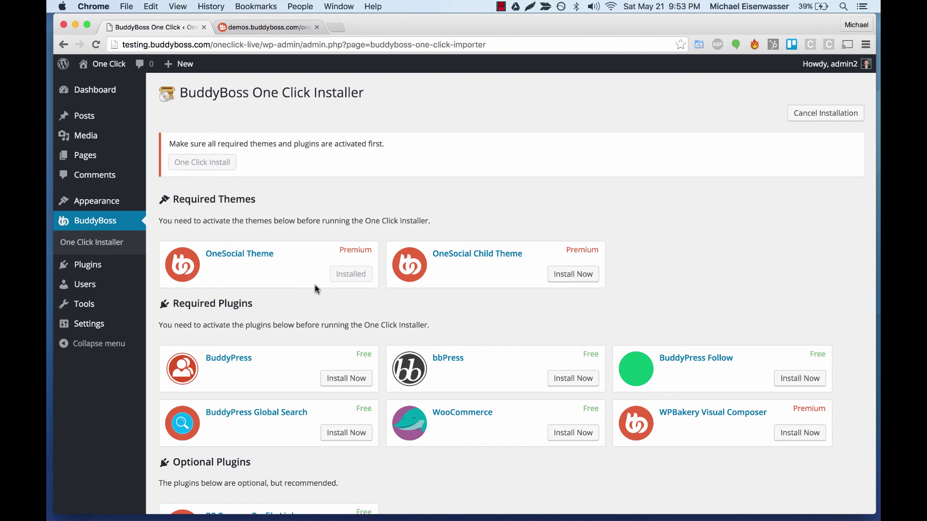
Step: Install OneSocial Child Theme plus BuddyPress, bbPress, BuddyPress Follow, Global Search, WooCommerce and WPBakery Visual Composer
left_click(568, 274)
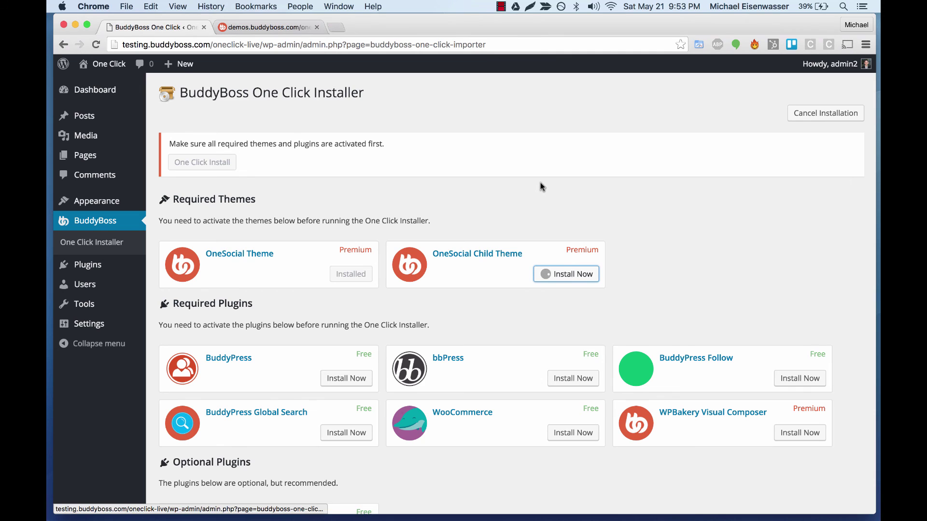
scroll(540, 182, "down", 1)
scroll(488, 293, "down", 2)
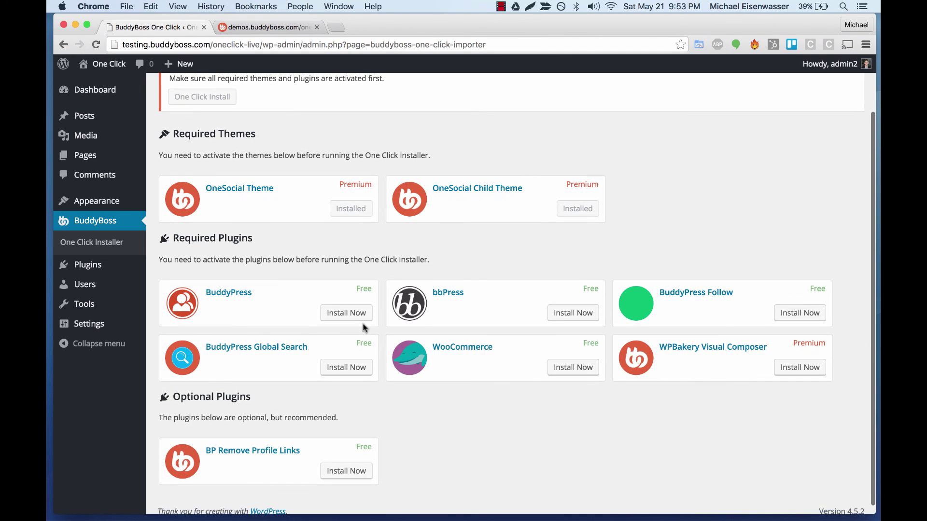
left_click(355, 318)
left_click(578, 315)
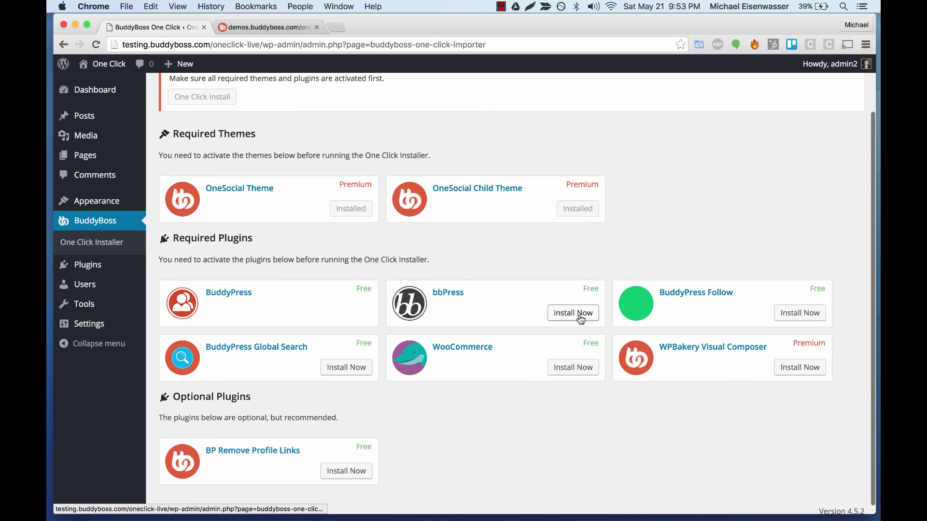
left_click(796, 313)
left_click(354, 368)
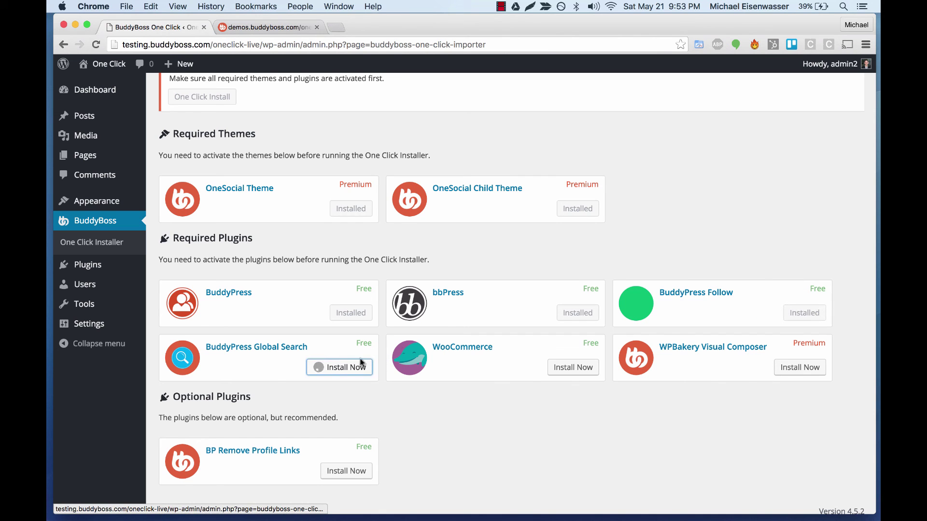
left_click(571, 367)
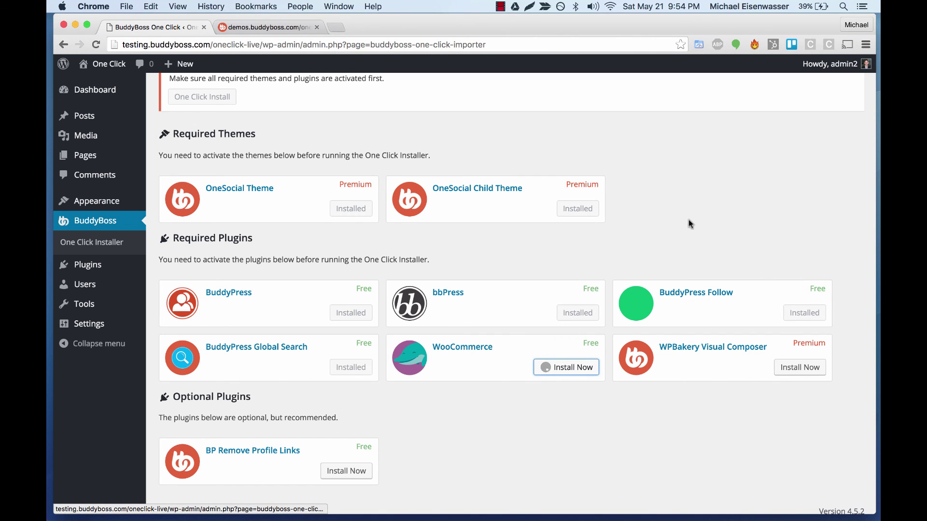
left_click(803, 367)
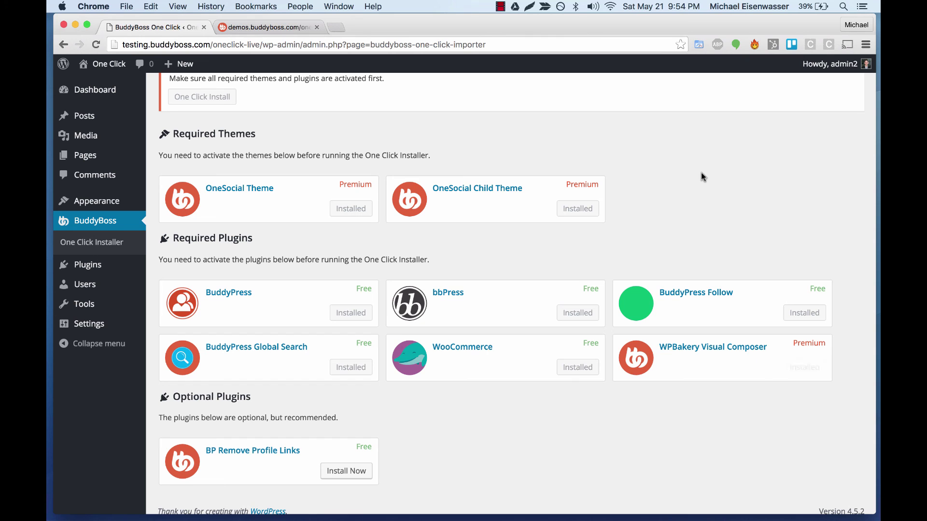
scroll(342, 460, "down", 1)
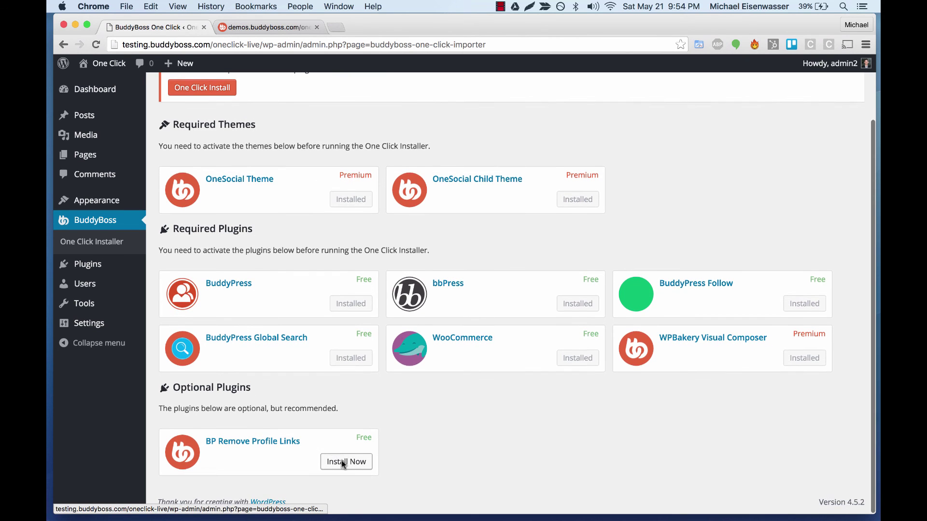
scroll(381, 433, "up", 3)
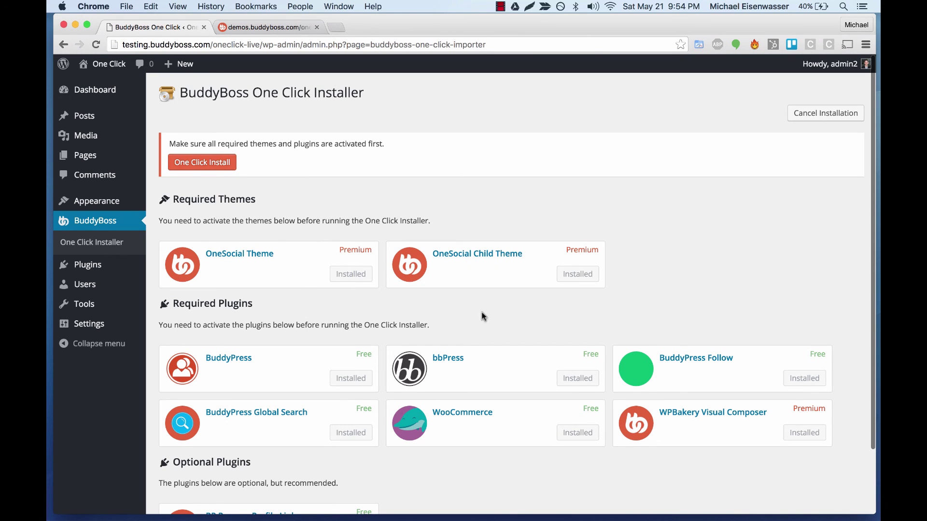
Step: Run One Click Install for the OneSocial demo content and follow its progress
left_click(208, 162)
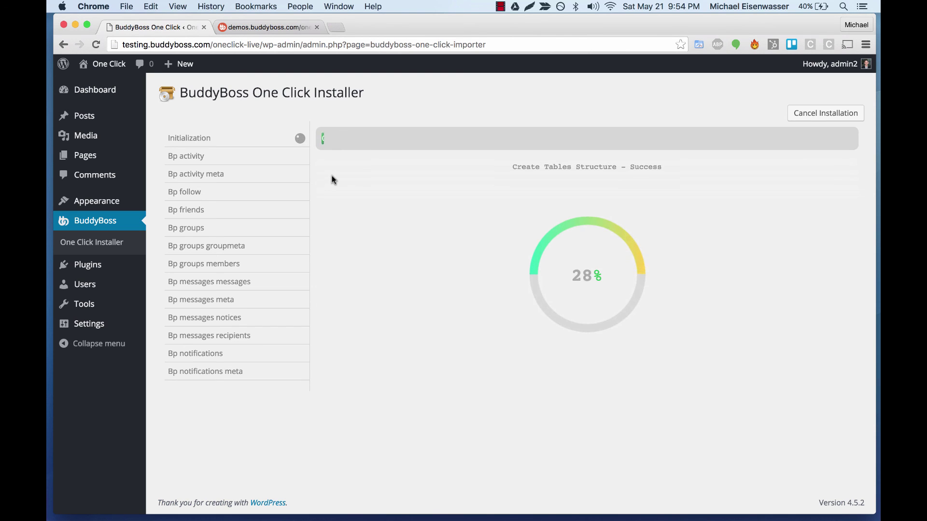
left_click(261, 27)
left_click(189, 30)
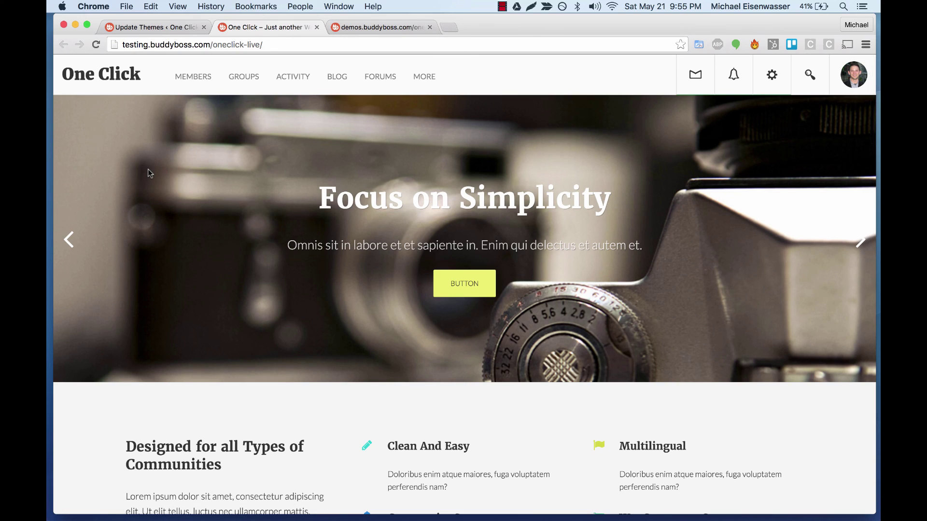
scroll(148, 172, "down", 1)
scroll(149, 173, "down", 5)
scroll(148, 173, "down", 3)
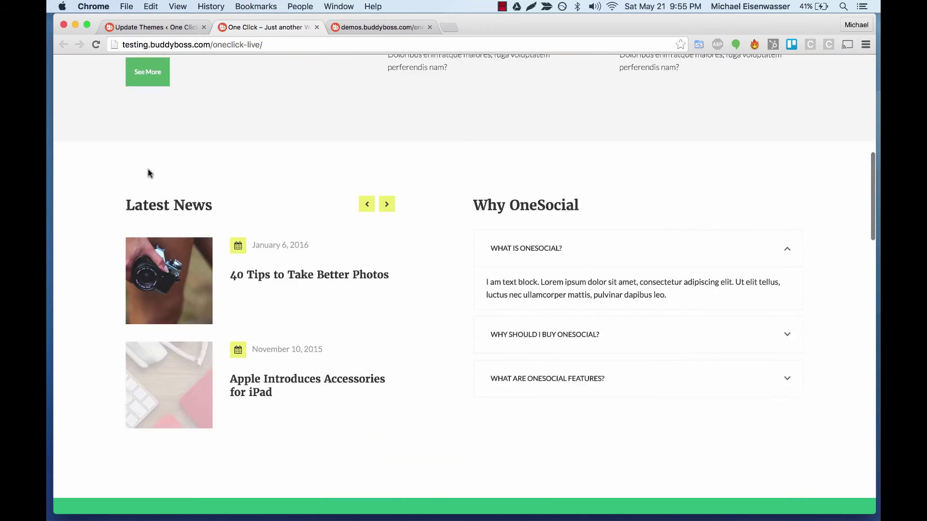
scroll(418, 220, "down", 2)
scroll(418, 221, "down", 2)
scroll(418, 221, "down", 5)
scroll(418, 221, "down", 3)
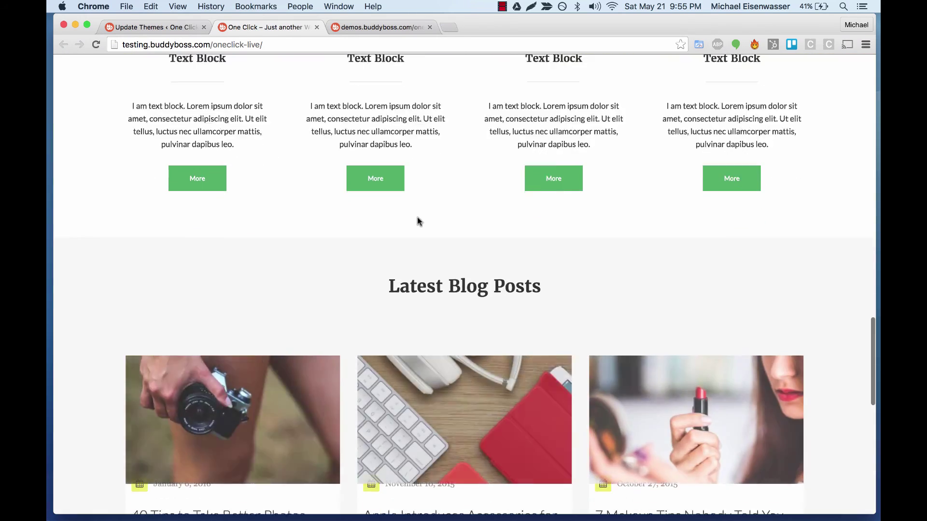
scroll(418, 221, "down", 4)
scroll(418, 221, "up", 5)
scroll(417, 220, "up", 10)
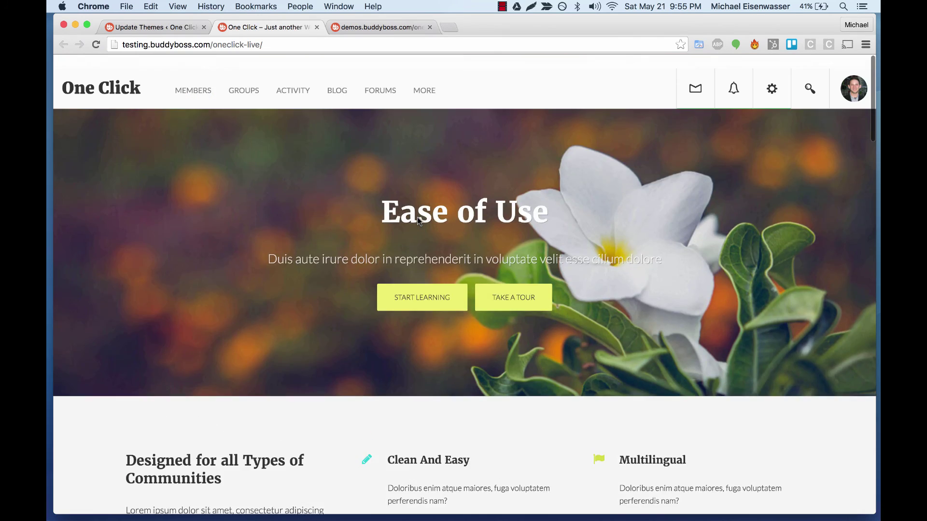